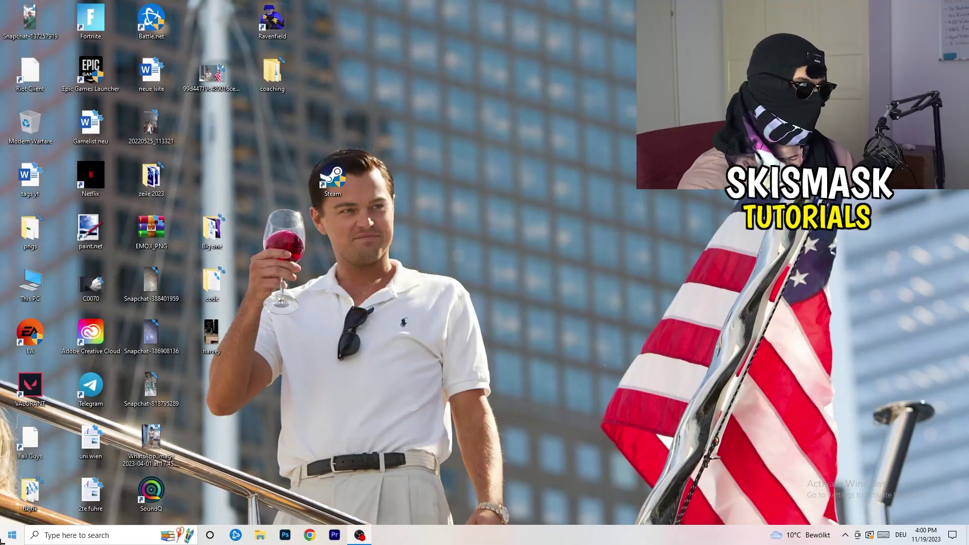
- Open Windows Settings from the Start menu and go to the Gaming section
key(super)
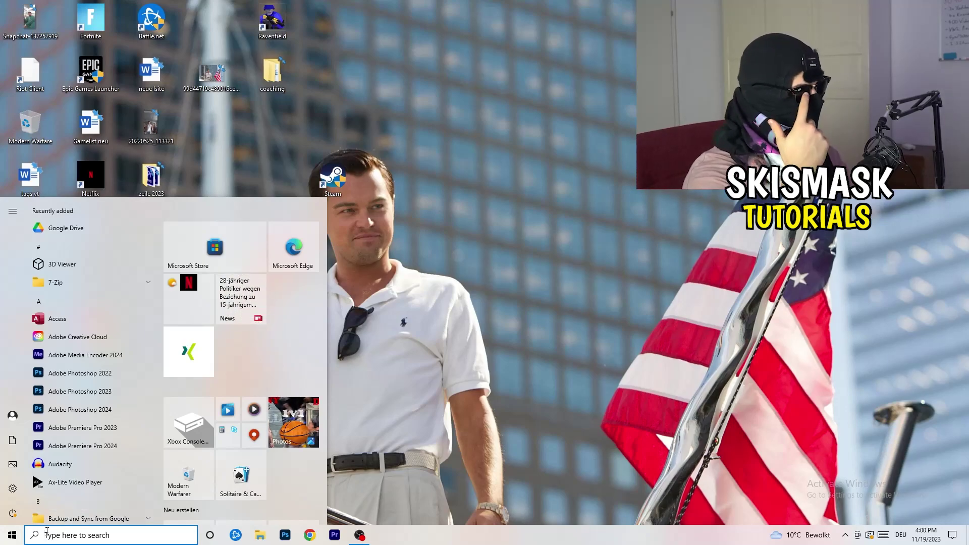
click(13, 487)
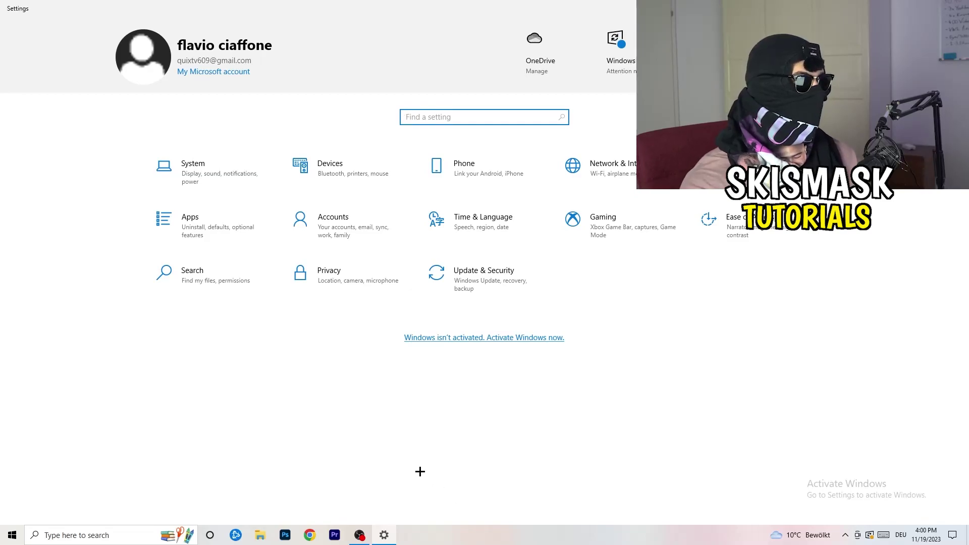
click(629, 247)
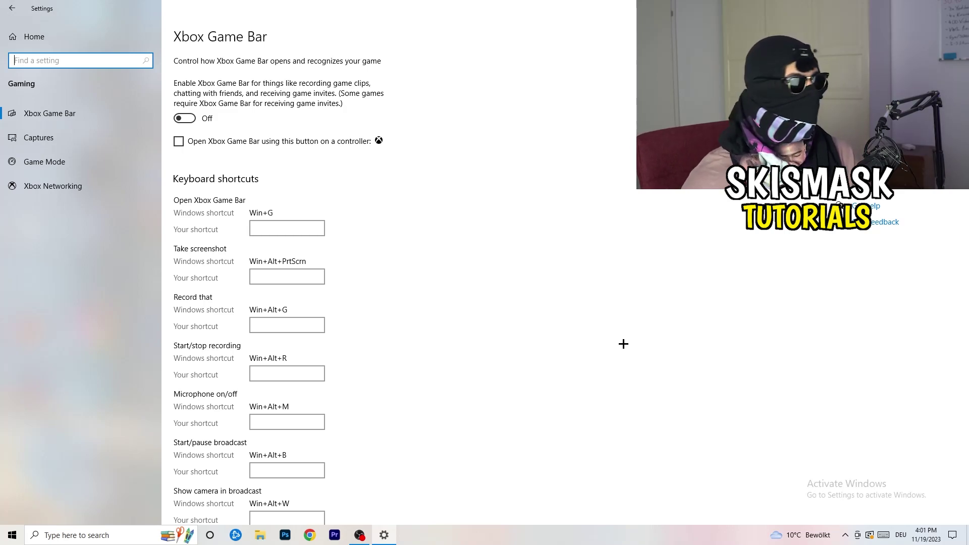
- On the Captures page, leave the maximum recording length at 2 hours
click(80, 140)
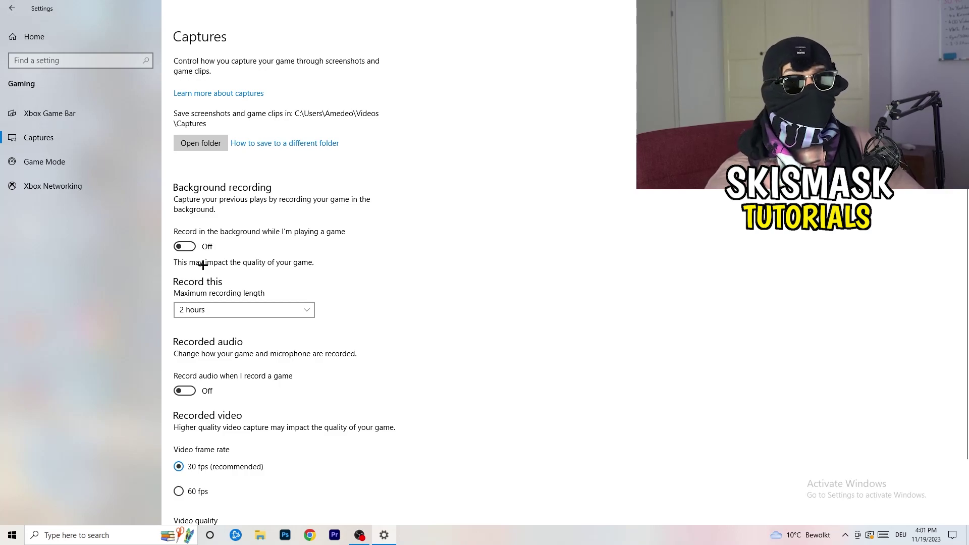
click(237, 309)
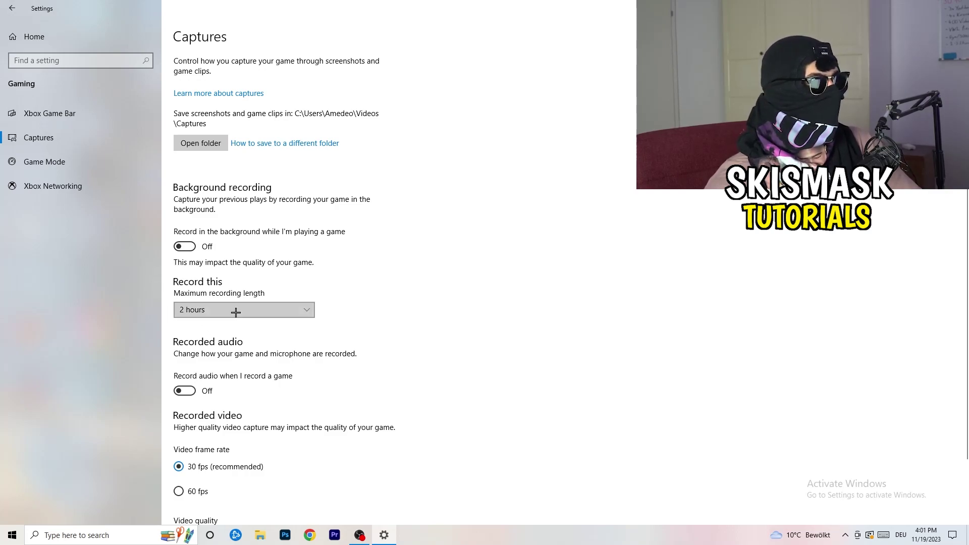
click(396, 278)
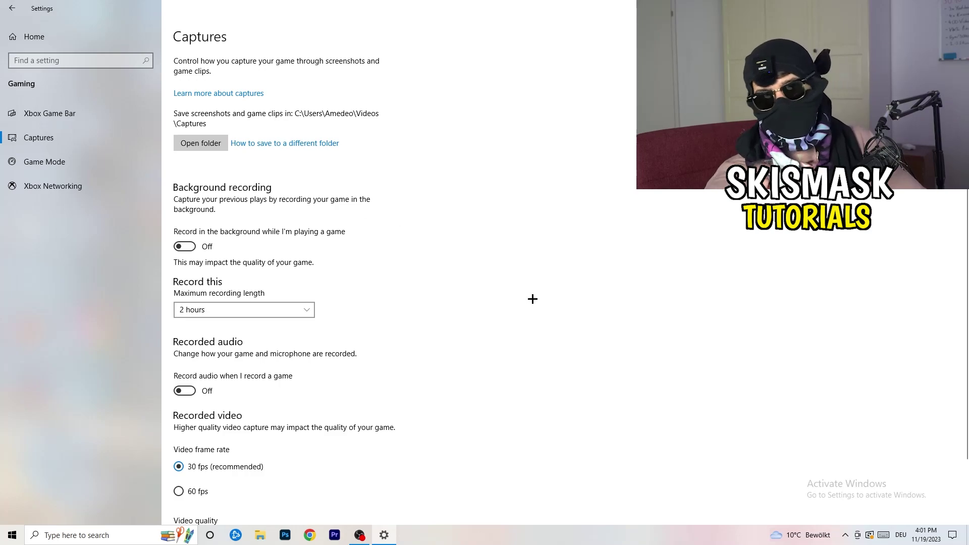
click(287, 307)
click(621, 252)
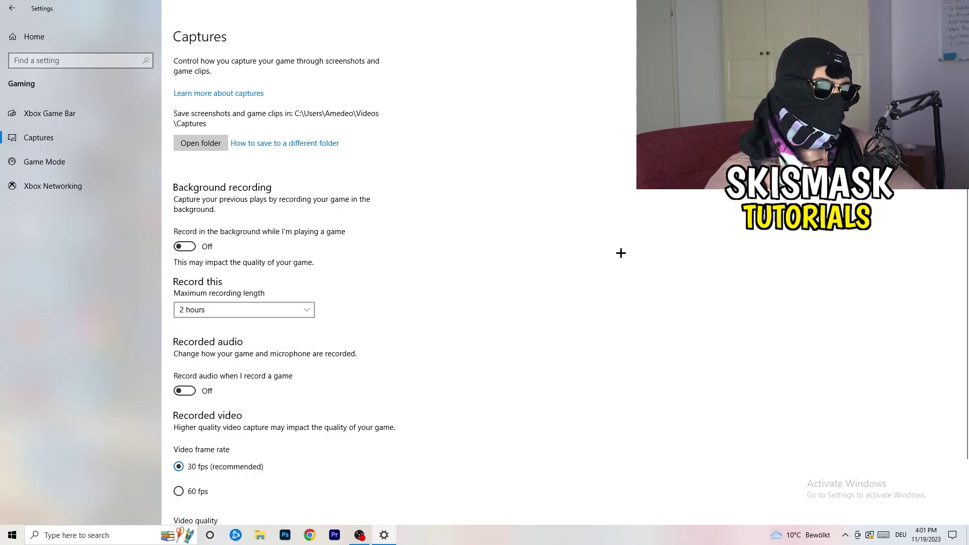
scroll(341, 379, down, 3)
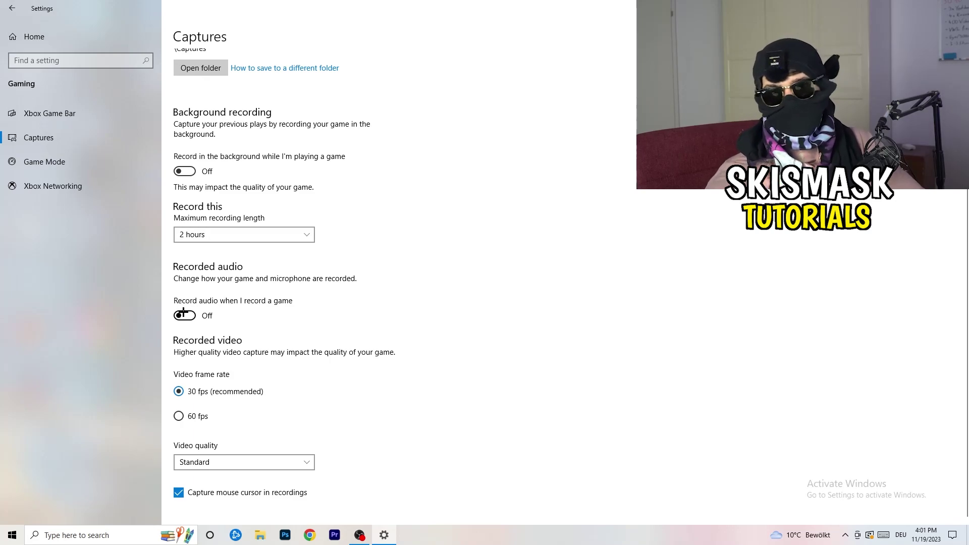
- Confirm Game Mode is on, then close Settings with Alt+F4
click(68, 160)
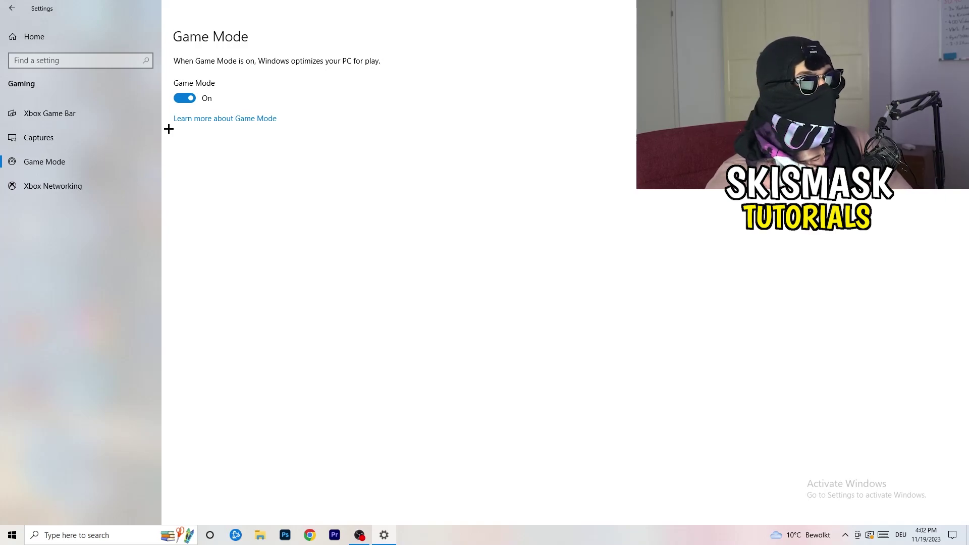
key(alt+F4)
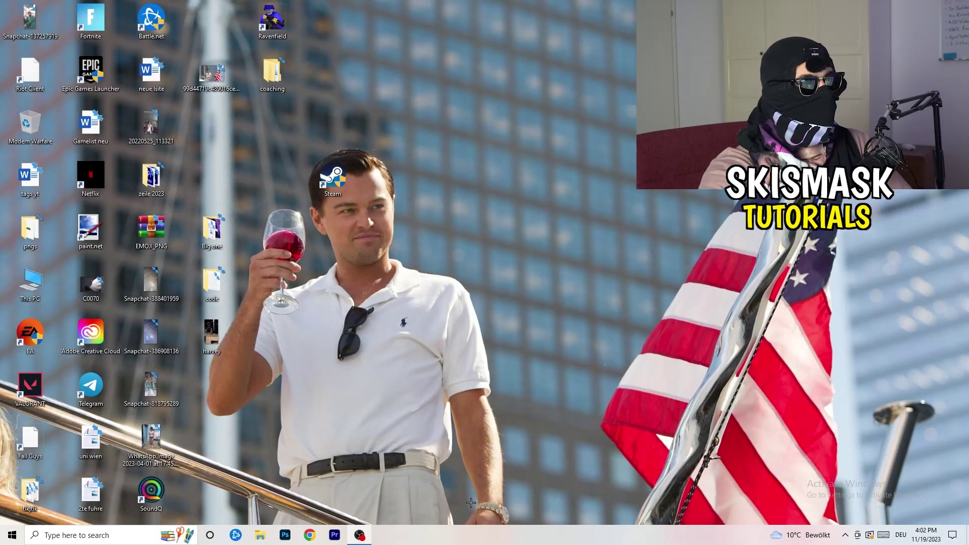
- Drag the taskbar, then launch Task Manager from its right-click menu and maximize it
drag(470, 533, 340, 474)
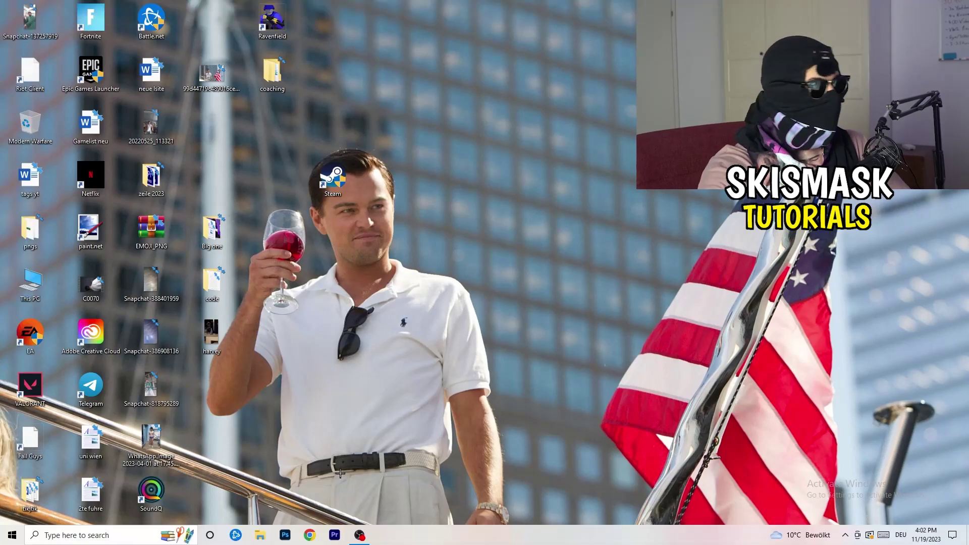
right_click(469, 536)
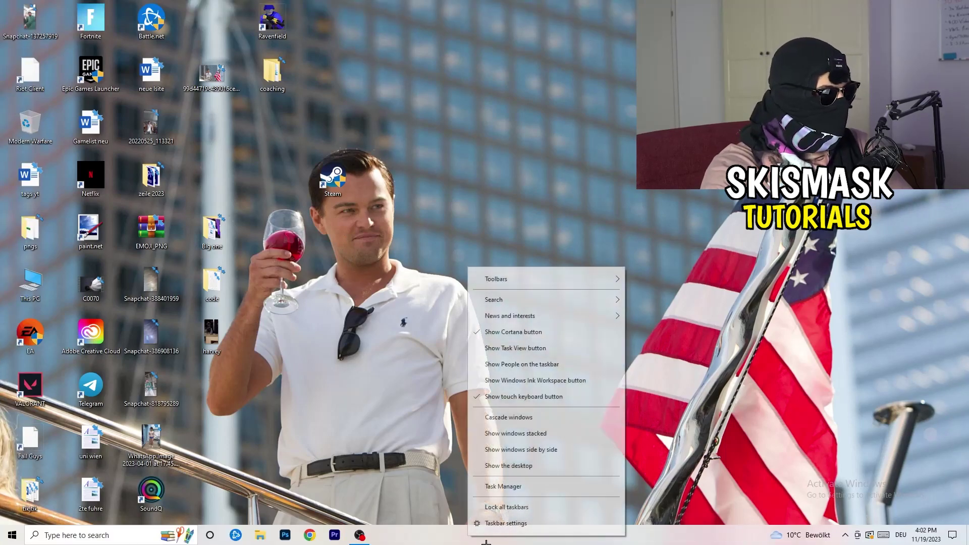
click(521, 488)
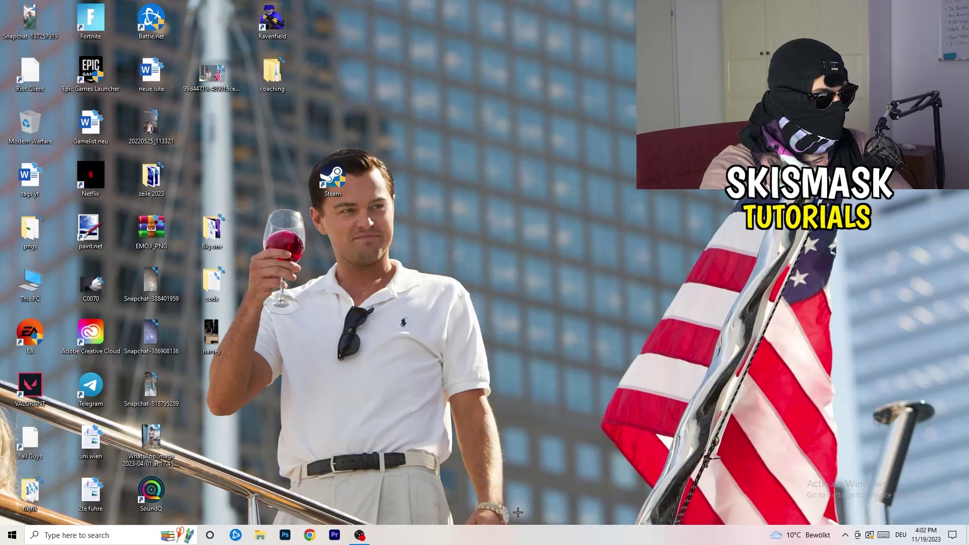
click(559, 25)
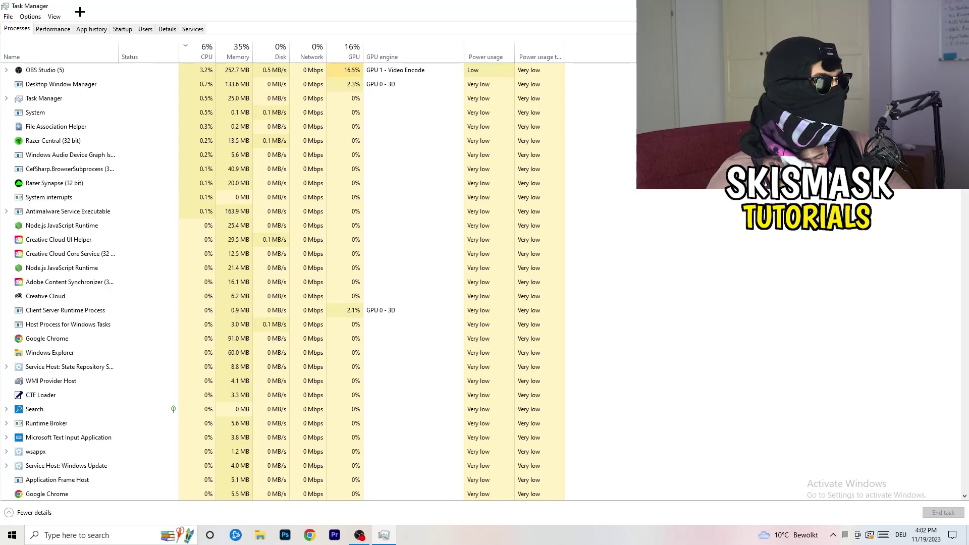
click(352, 50)
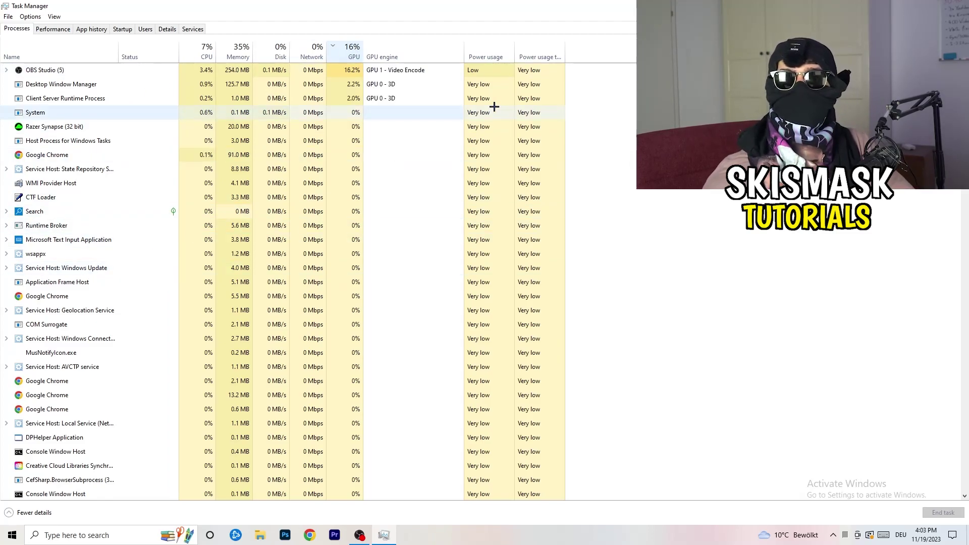
right_click(352, 72)
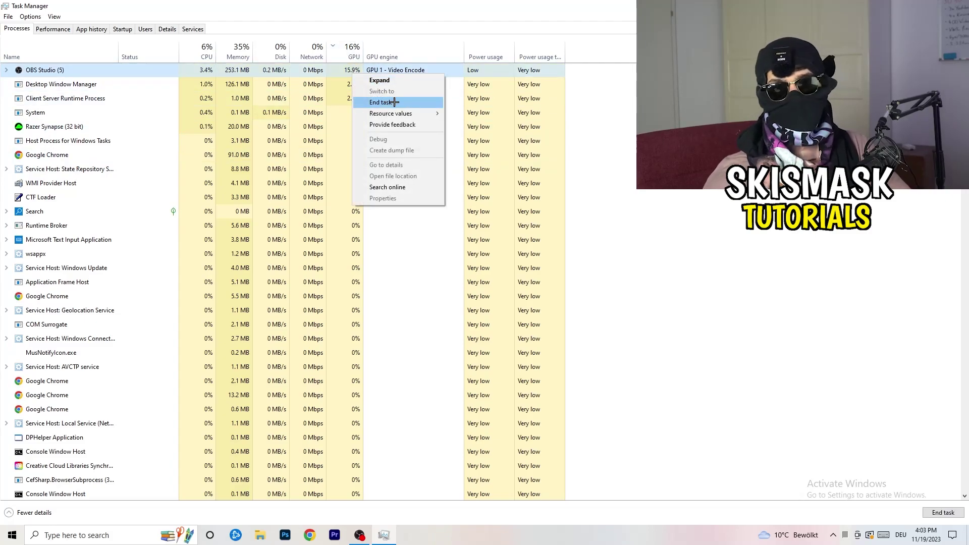
click(628, 123)
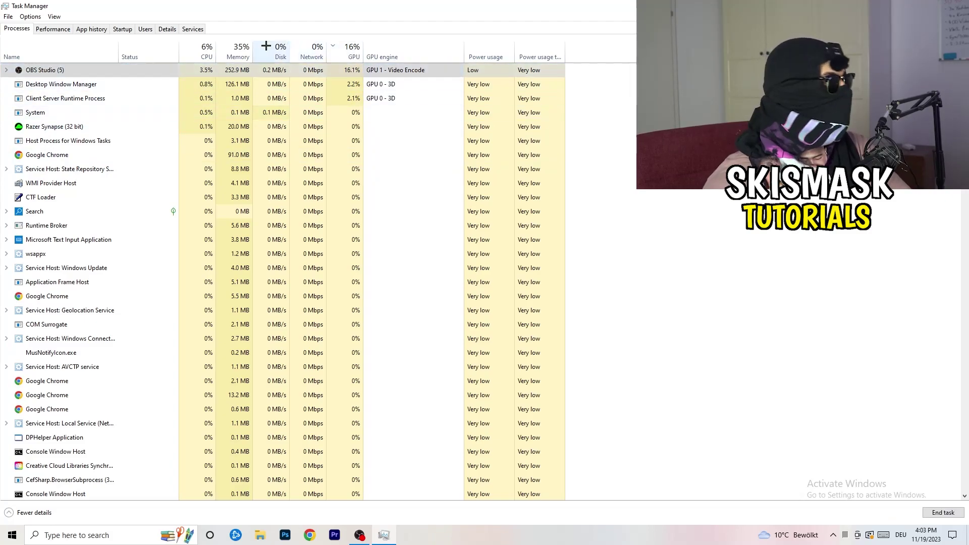
click(211, 46)
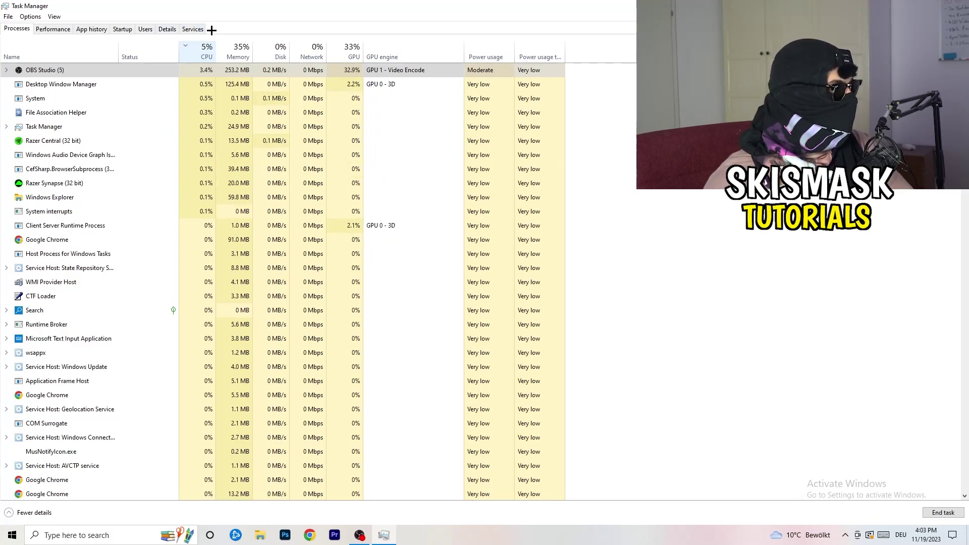
- Check Set priority for Creative Cloud UI Helper.exe in Details, then view the Startup apps list
click(167, 28)
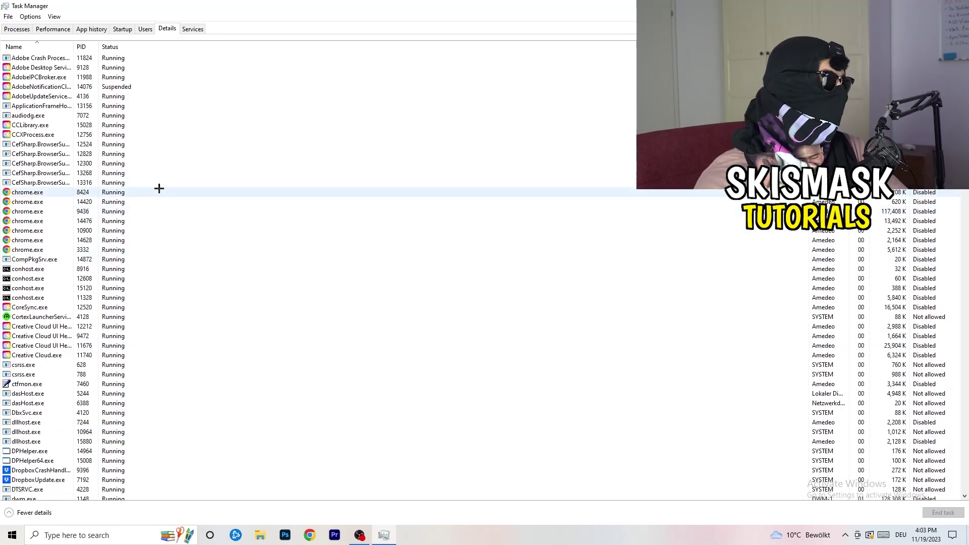
scroll(50, 270, down, 3)
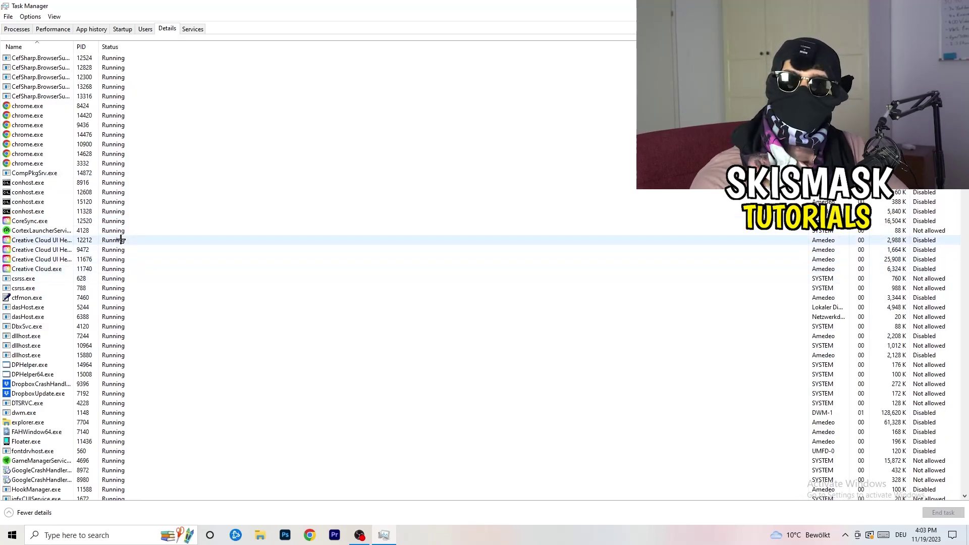
click(41, 260)
right_click(40, 259)
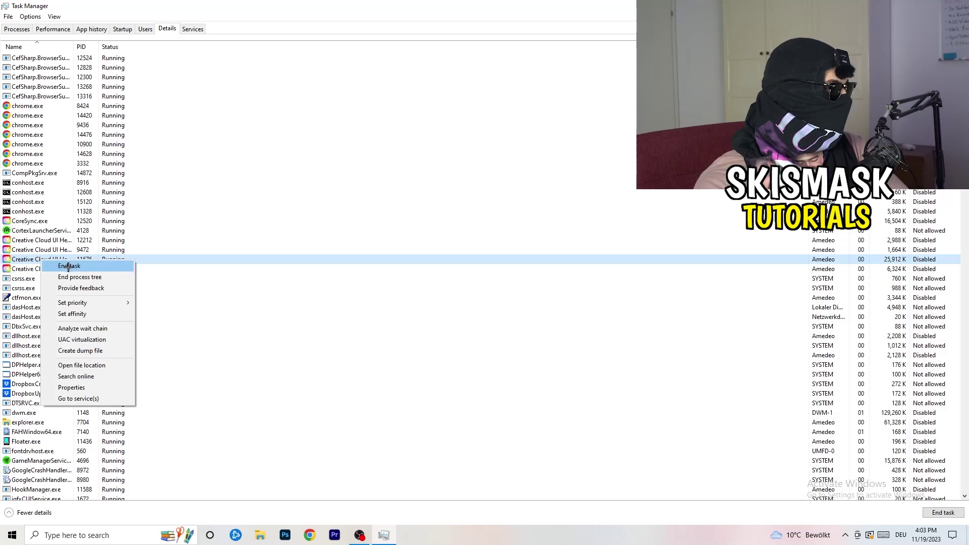
mouse_move(82, 303)
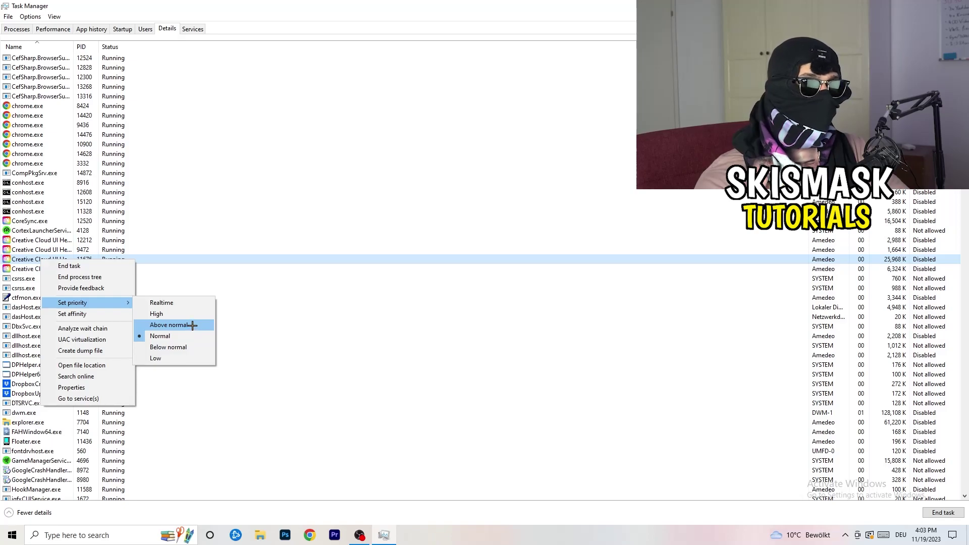
click(133, 33)
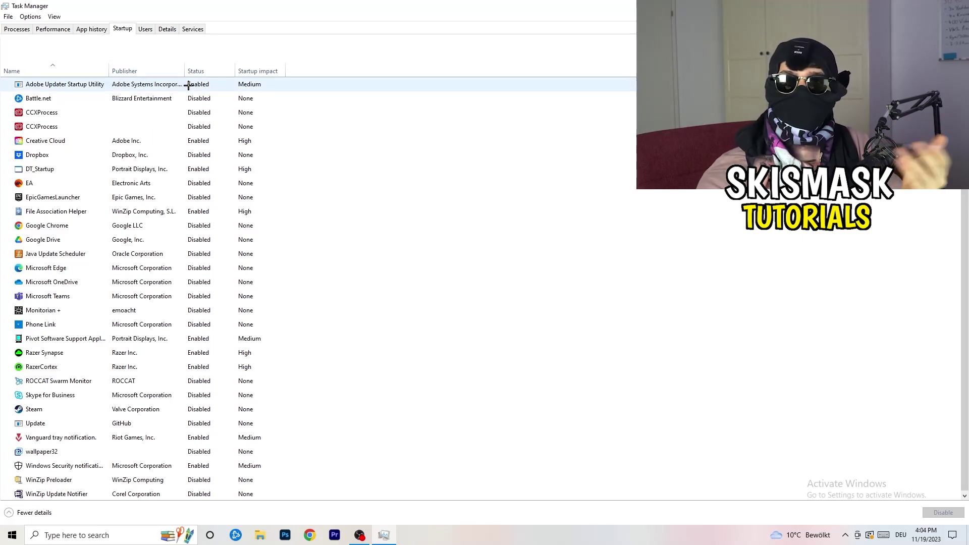
- Leave DT_Startup enabled and close Task Manager with Alt+F4
right_click(221, 166)
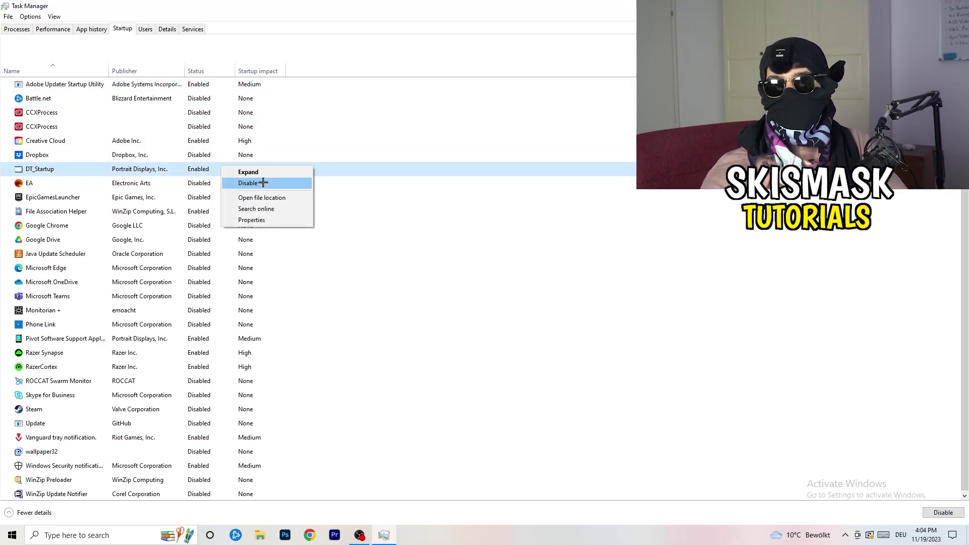
click(566, 34)
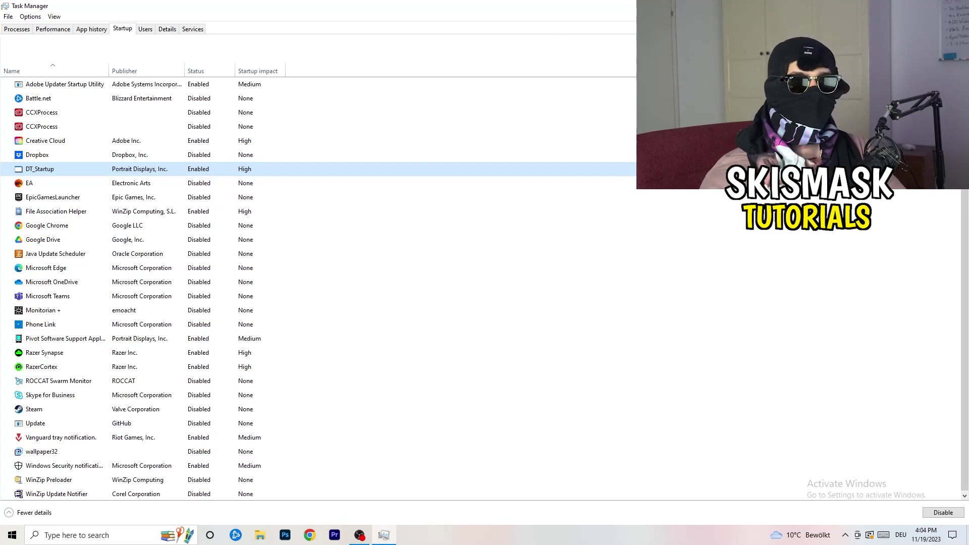
key(alt+F4)
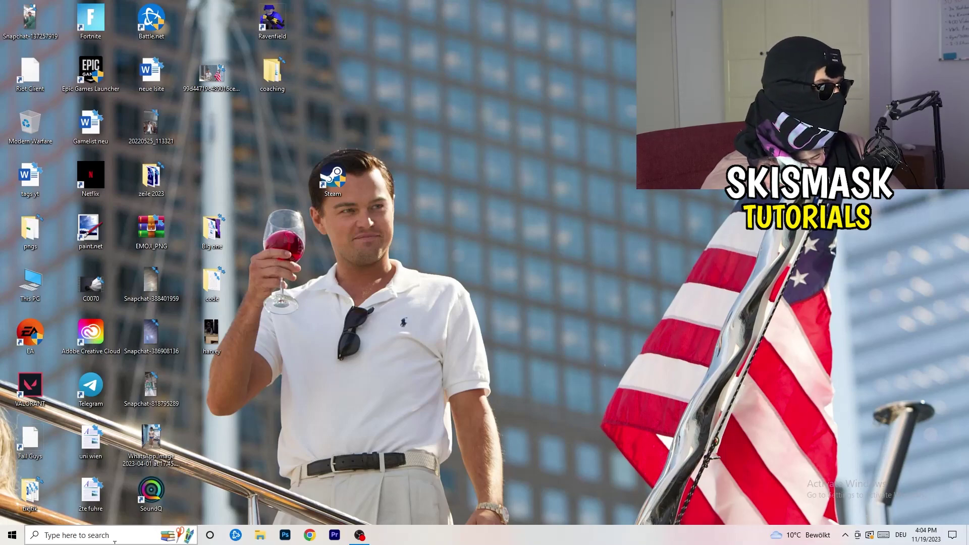
- Open System > Display settings and keep scaling at 100% (Recommended)
click(10, 537)
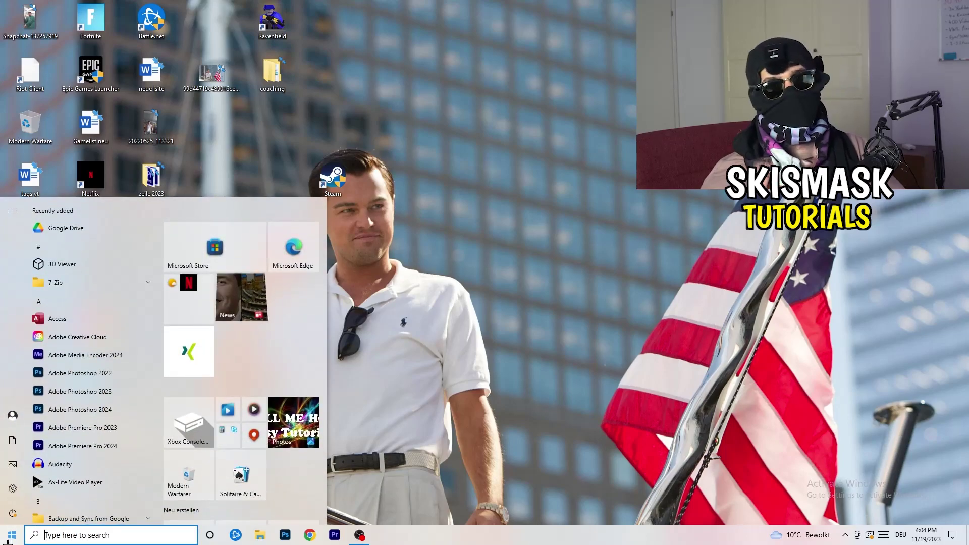
click(9, 493)
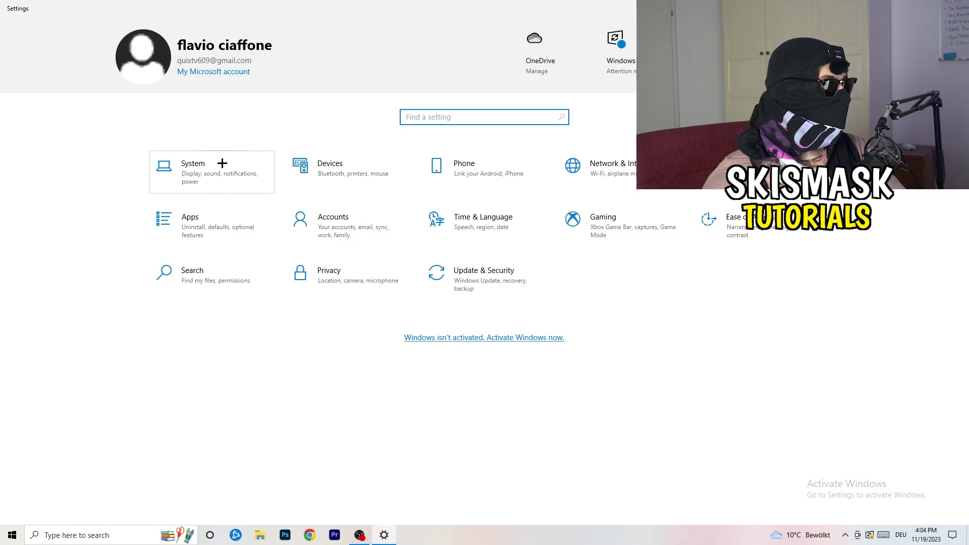
click(229, 163)
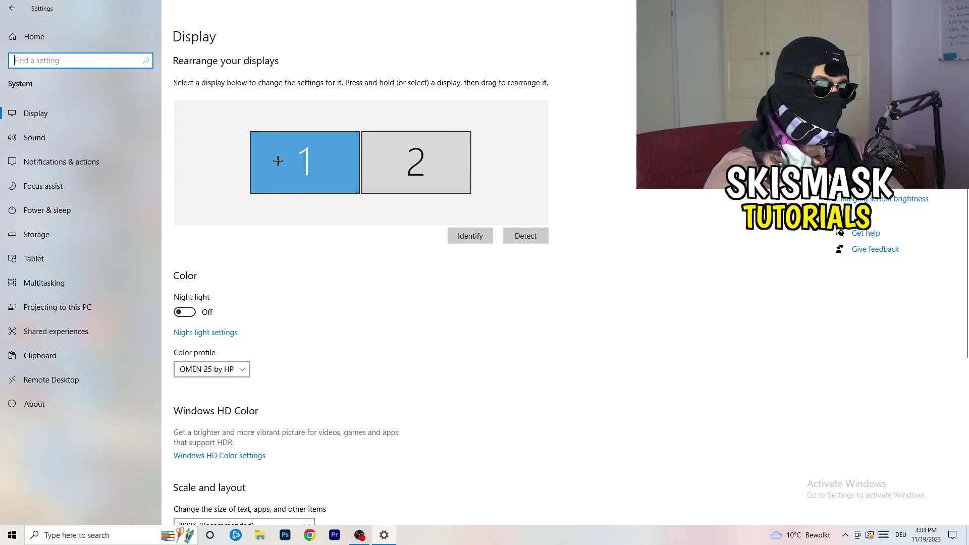
scroll(352, 184, down, 5)
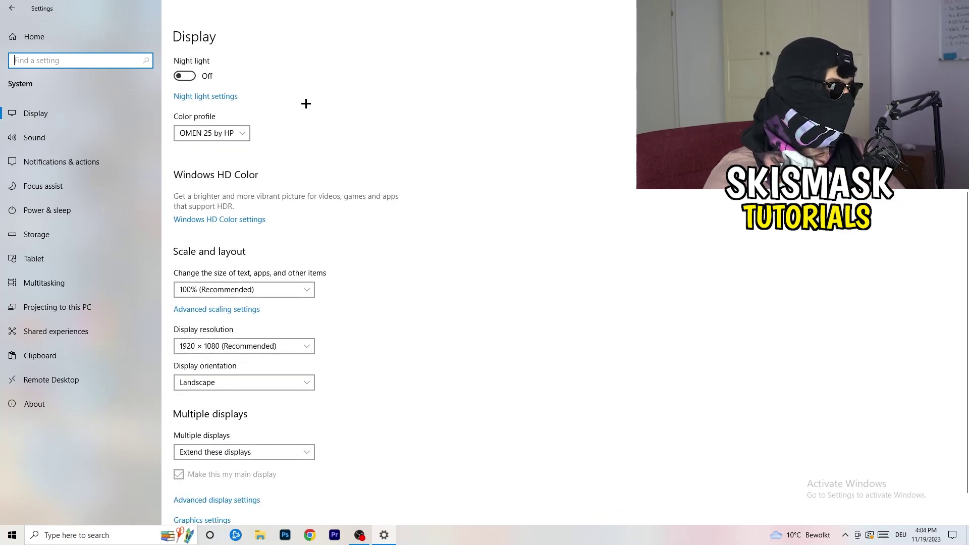
click(278, 290)
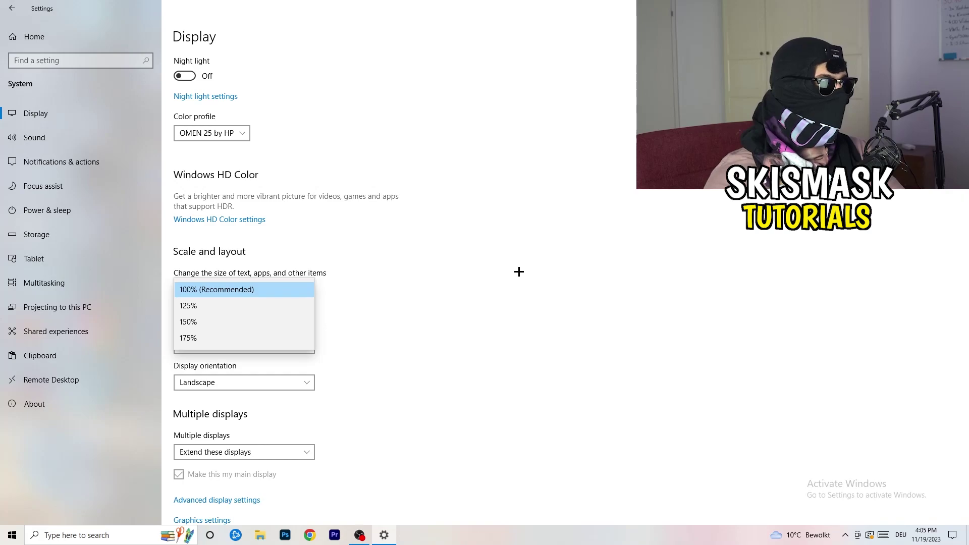
click(507, 268)
scroll(411, 277, down, 1)
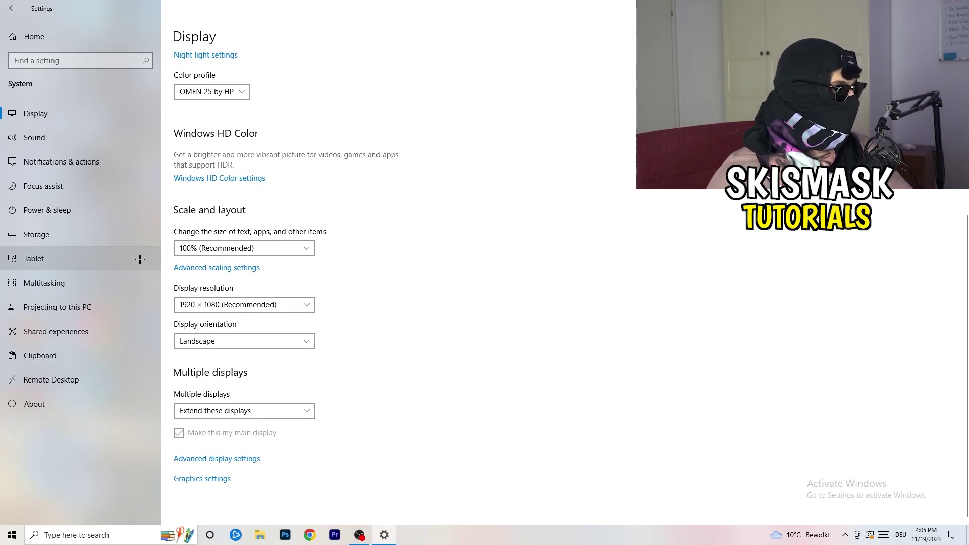
click(75, 213)
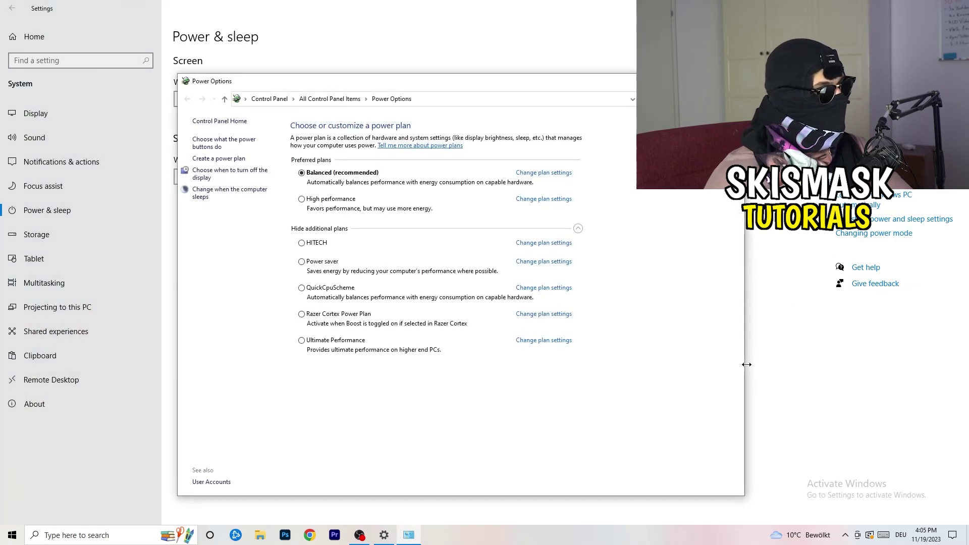
- Review the additional power plans, keep Balanced selected, and close Power Options
click(577, 228)
click(578, 228)
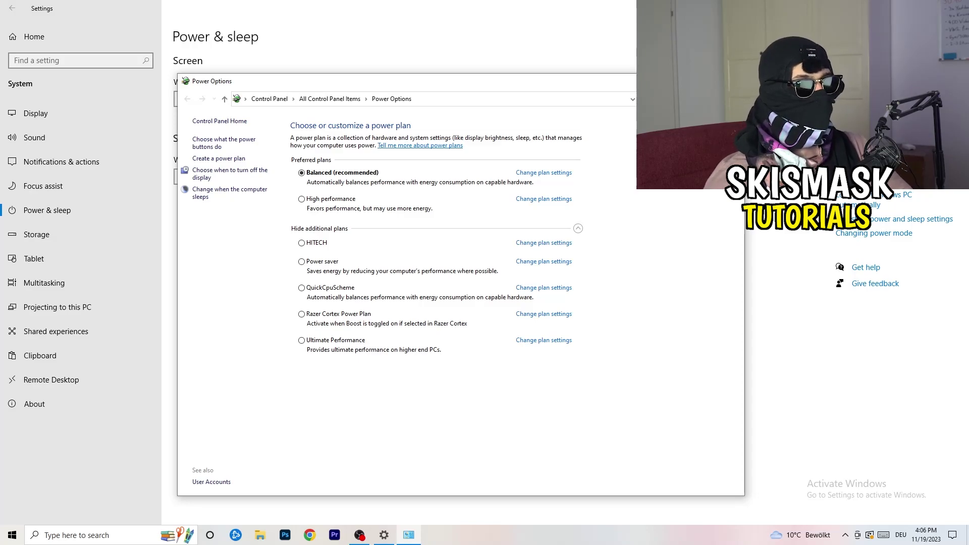
click(733, 81)
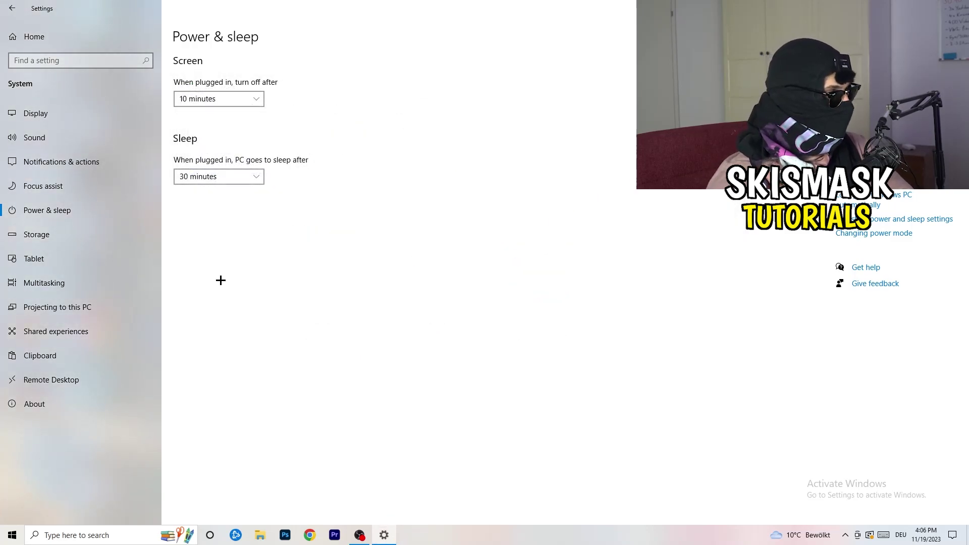
click(67, 237)
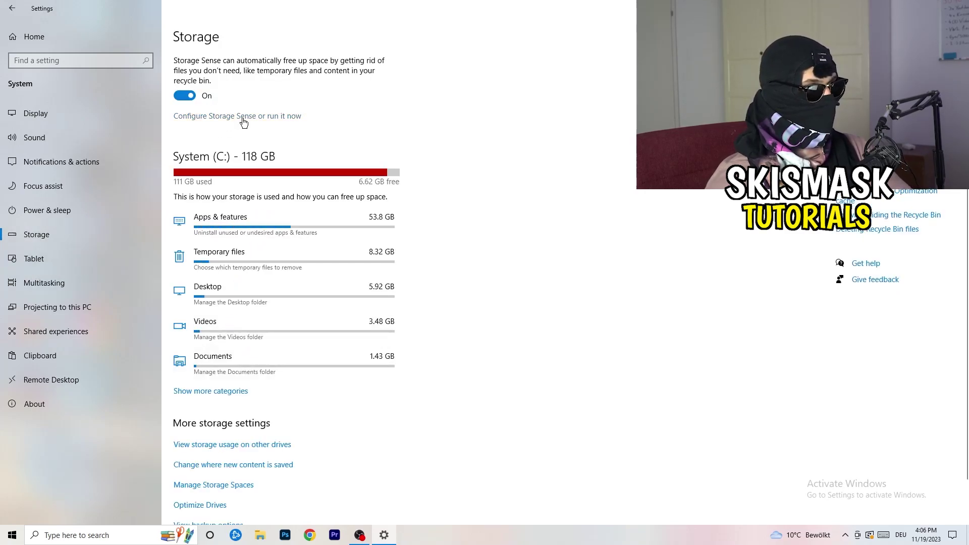
- Keep Storage Sense running every week and enable deleting temporary files apps aren't using
click(244, 122)
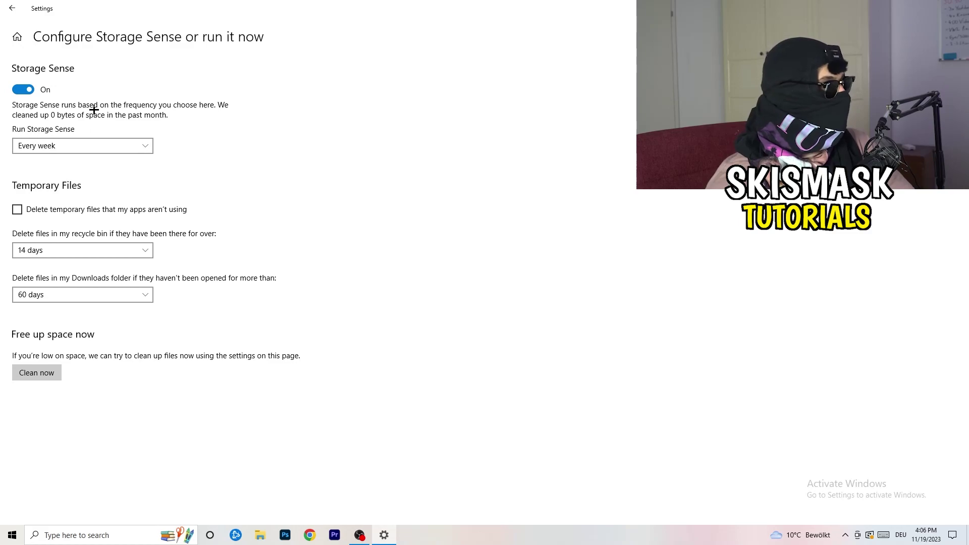
click(80, 145)
click(302, 150)
click(58, 210)
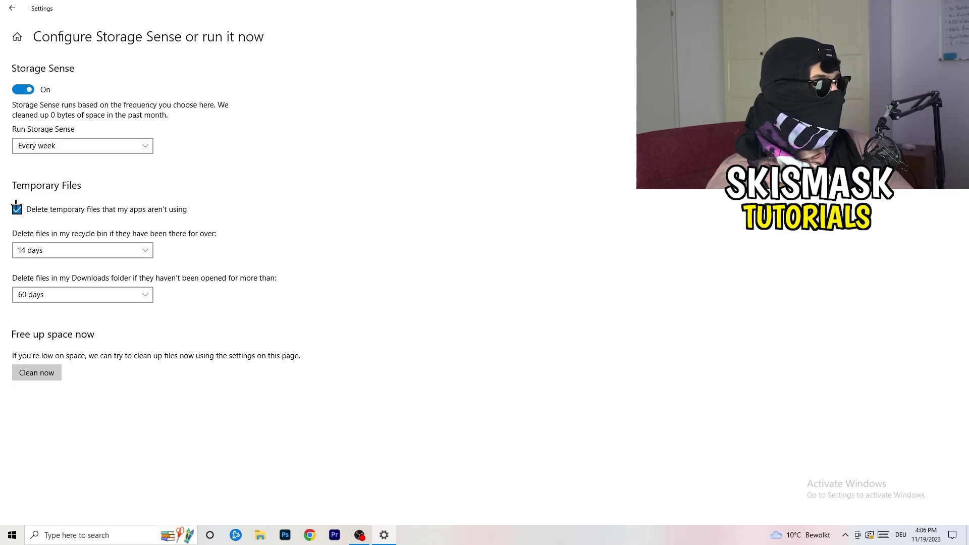
- Keep recycle bin cleanup at 14 days and Downloads cleanup at 60 days
click(73, 251)
click(333, 199)
key(space)
click(429, 180)
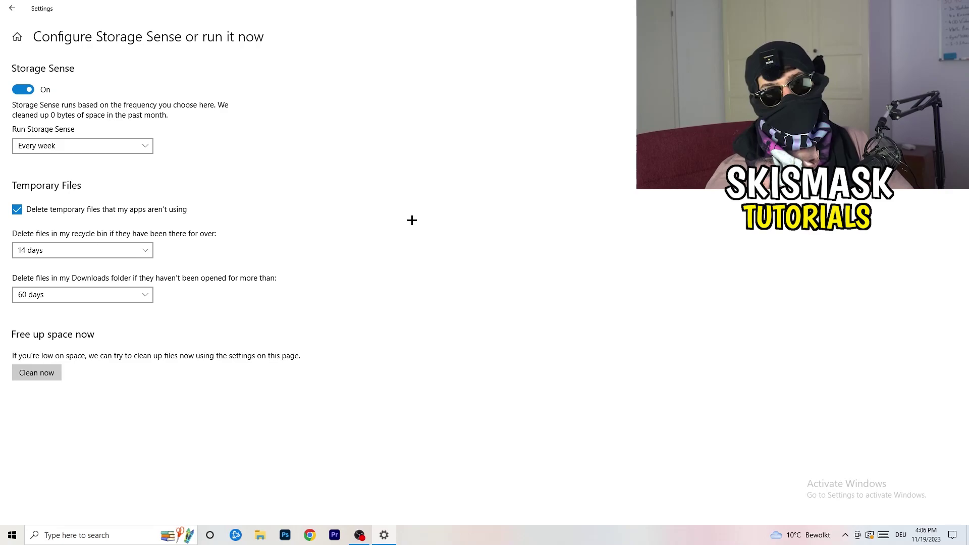
click(89, 295)
click(89, 294)
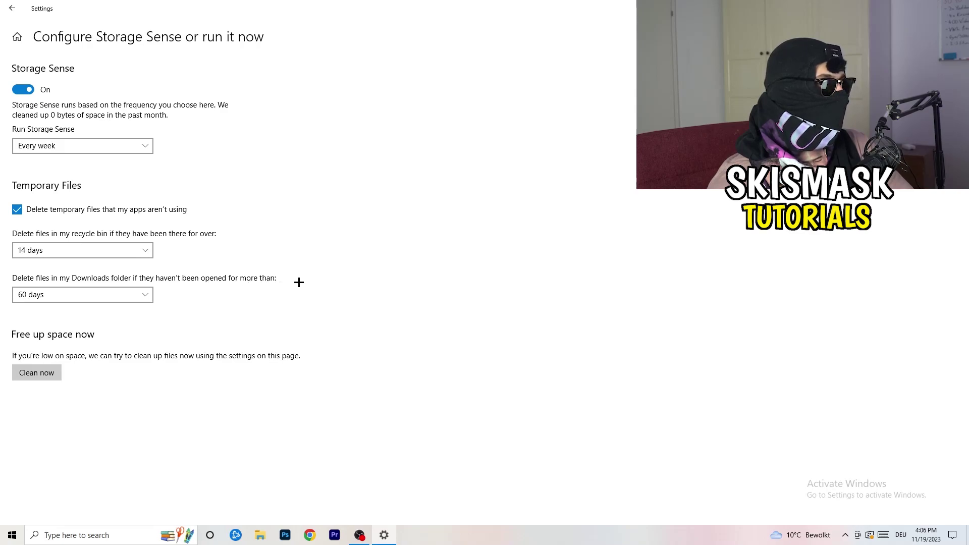
click(98, 303)
click(476, 246)
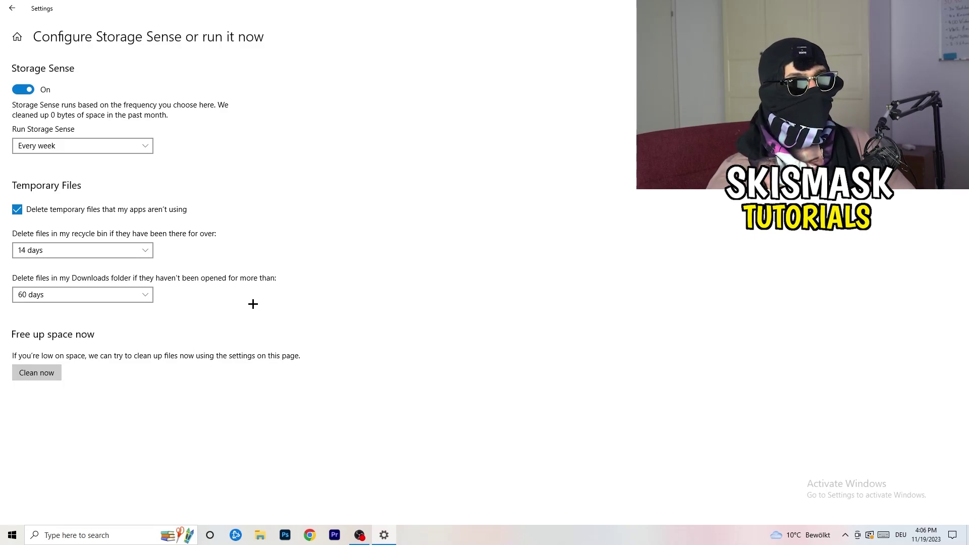
click(12, 8)
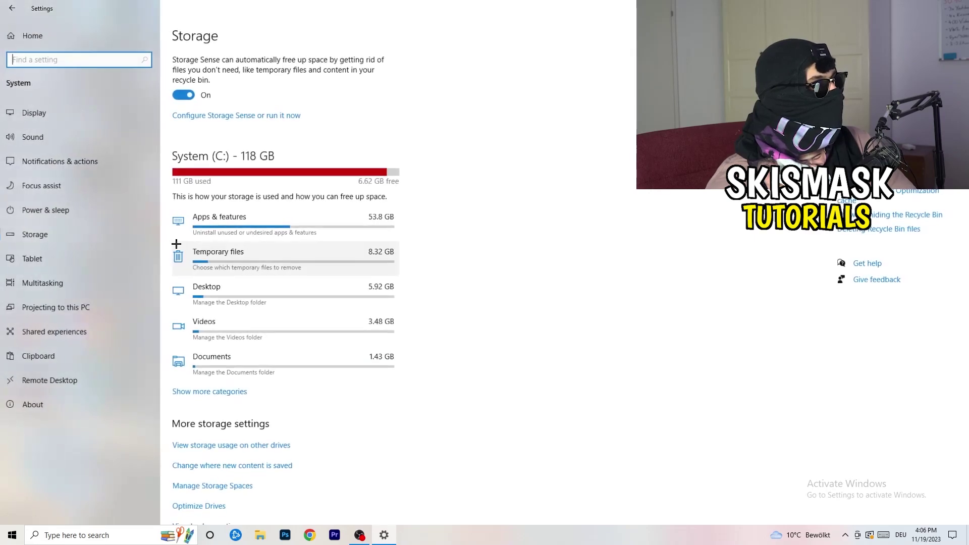
- Return to the Settings home page and open Update & Security to check Windows Update
click(31, 35)
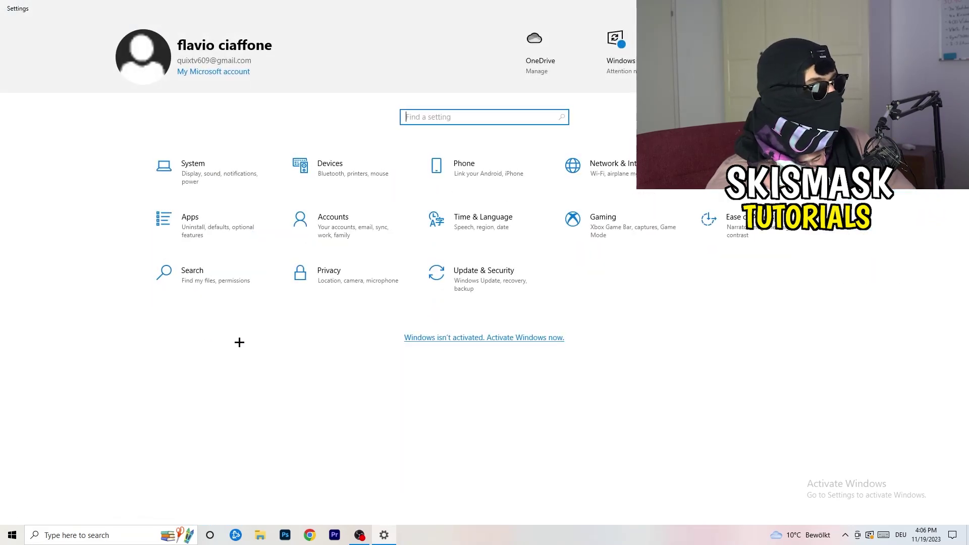
click(477, 284)
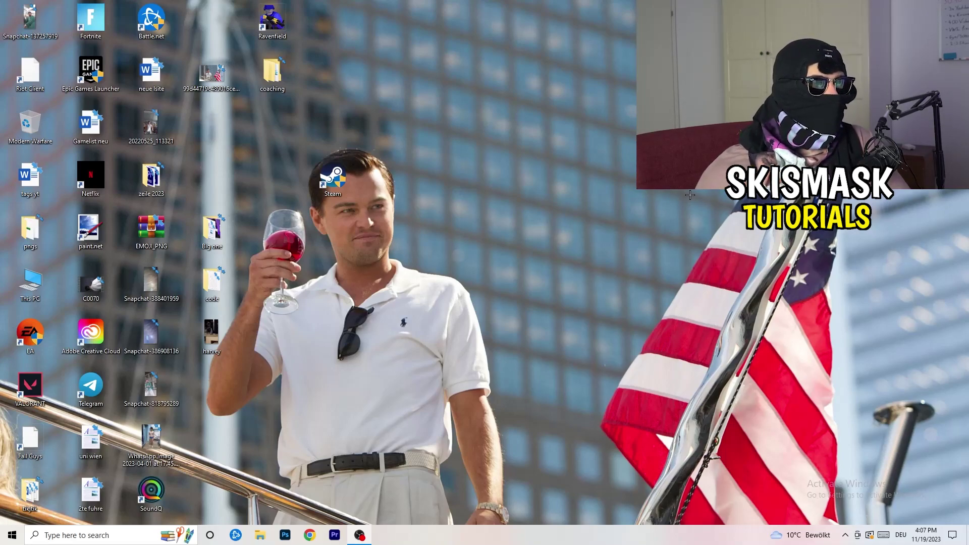
right_click(587, 213)
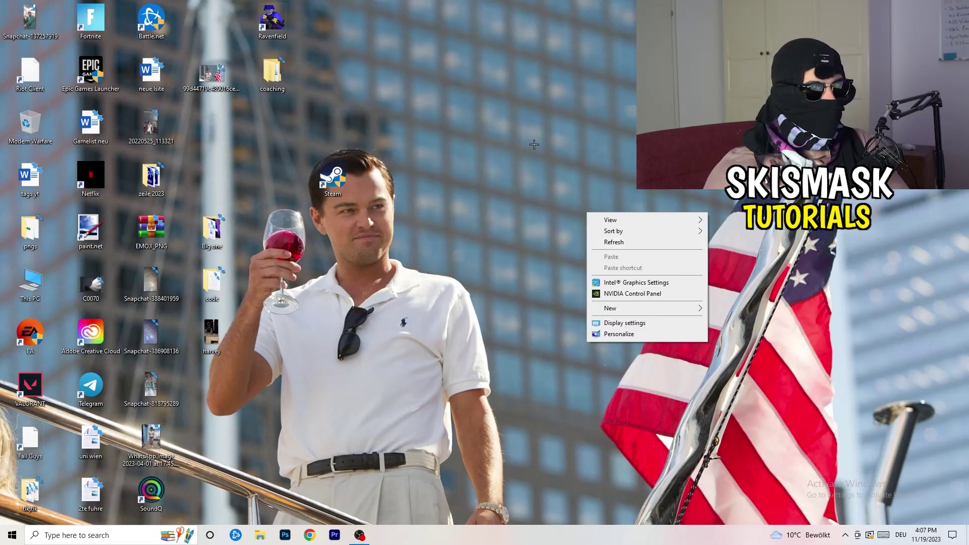
click(646, 294)
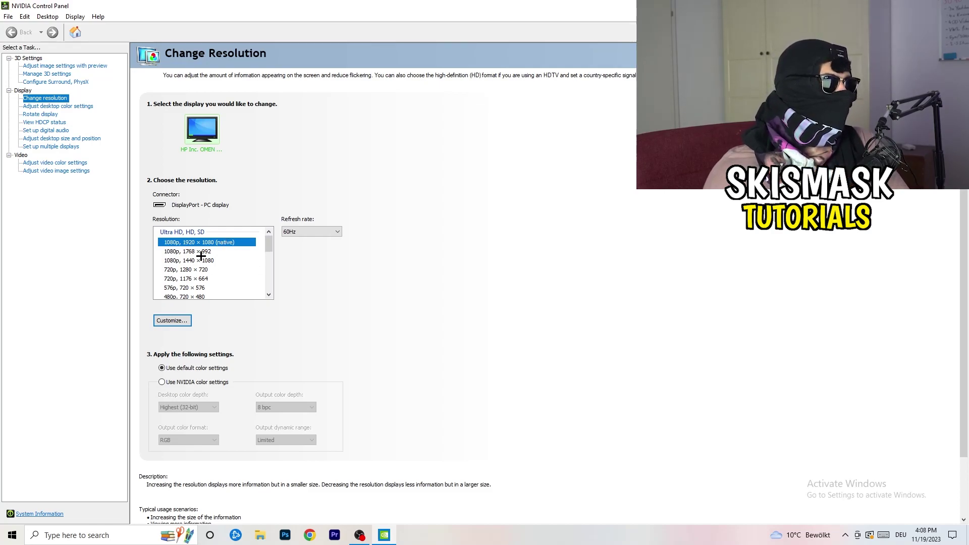
click(53, 66)
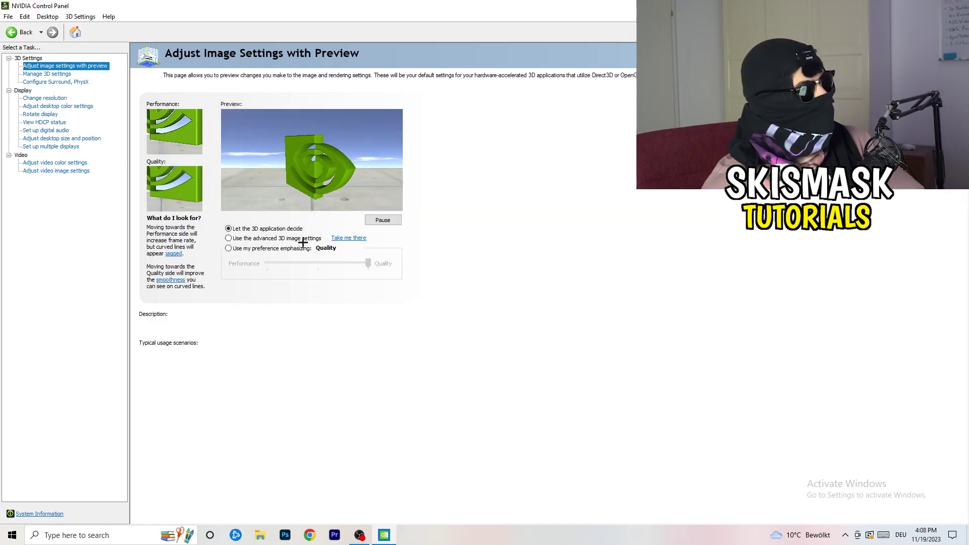
mouse_move(302, 242)
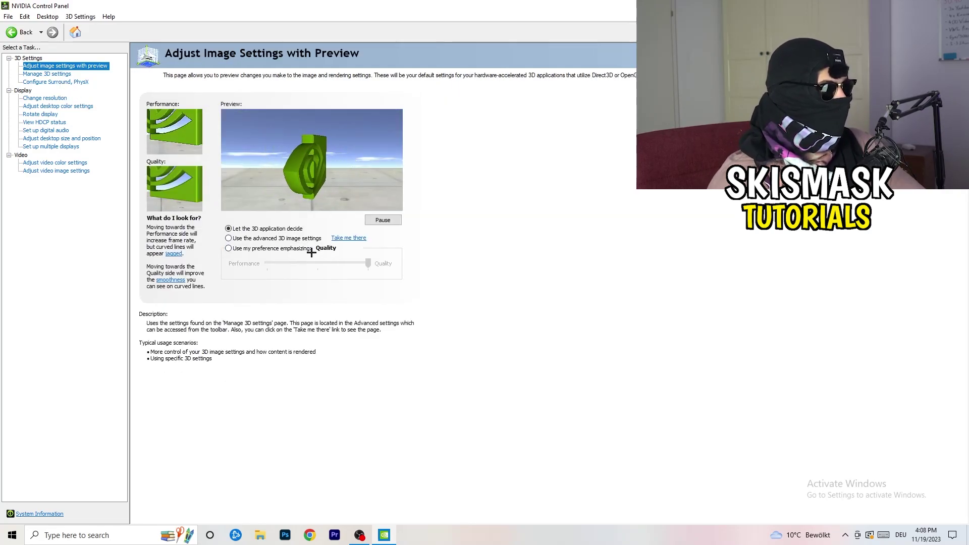
mouse_move(256, 248)
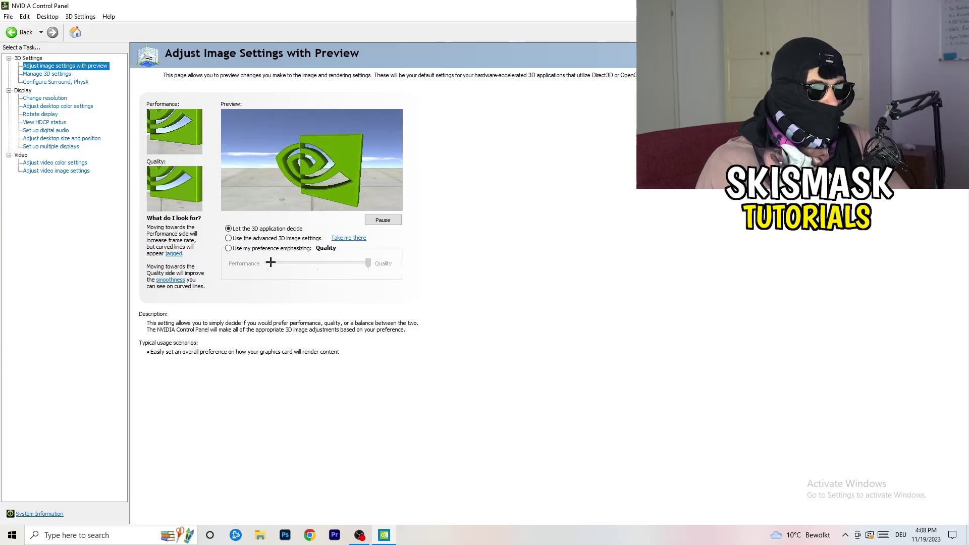
key(alt+F4)
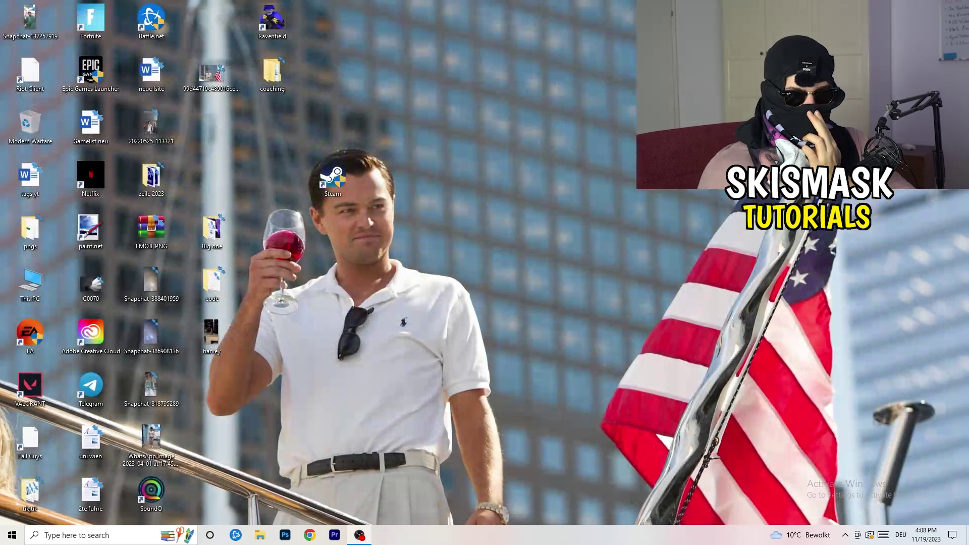